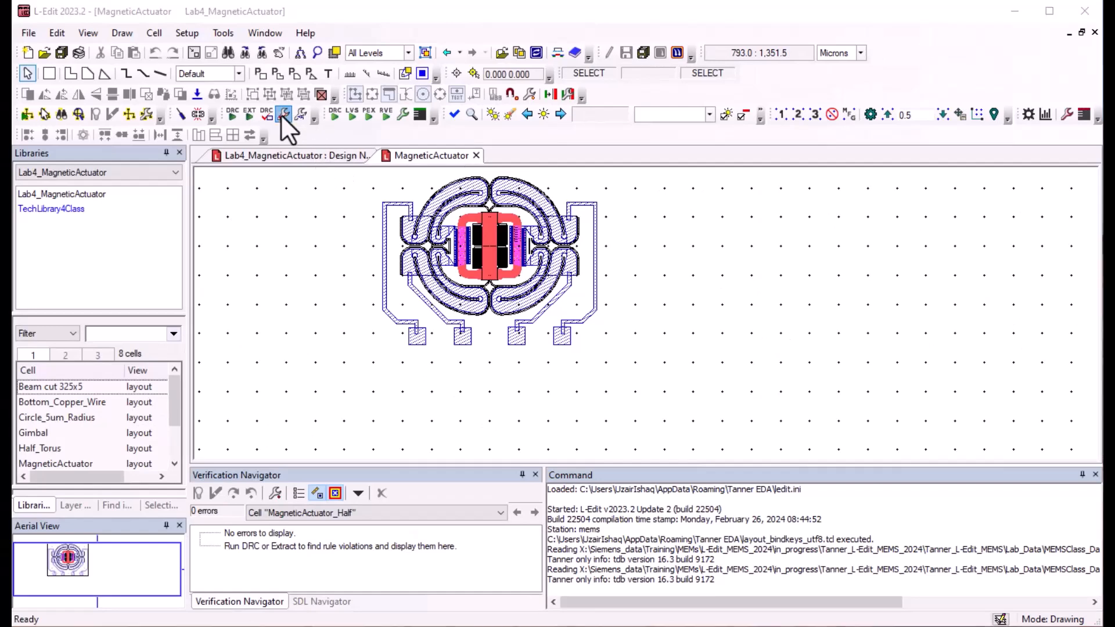
Step: Add a rule named Spacing to the DRC Standard Rule Set, with rule type Spacing and a distance of 8 microns
{"action": "left_click", "coordinate": [281, 114]}
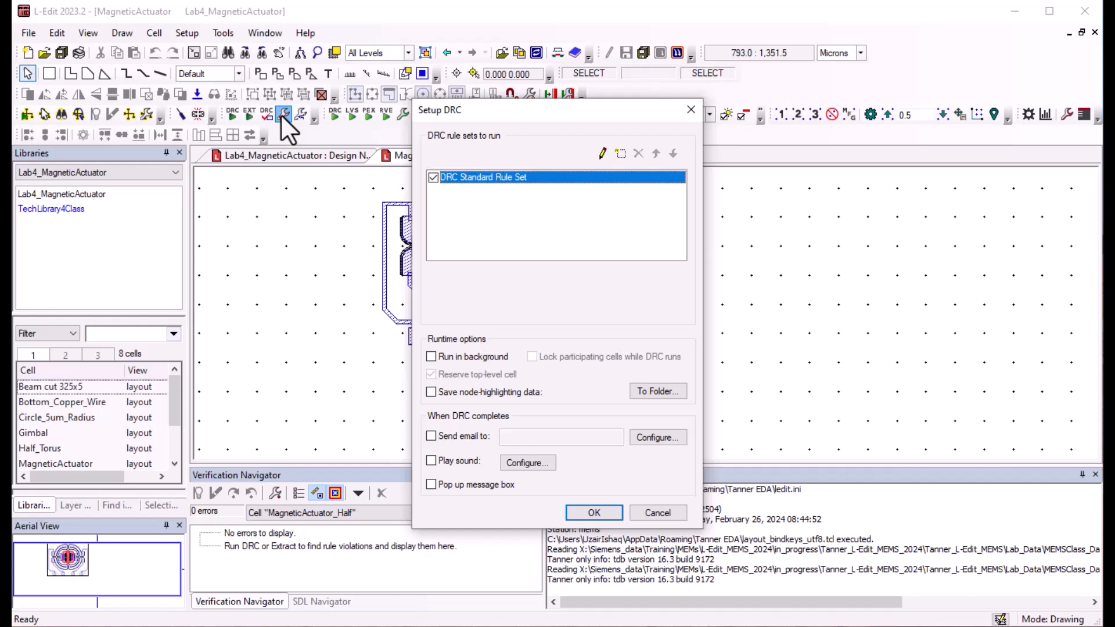
{"action": "left_click", "coordinate": [602, 153]}
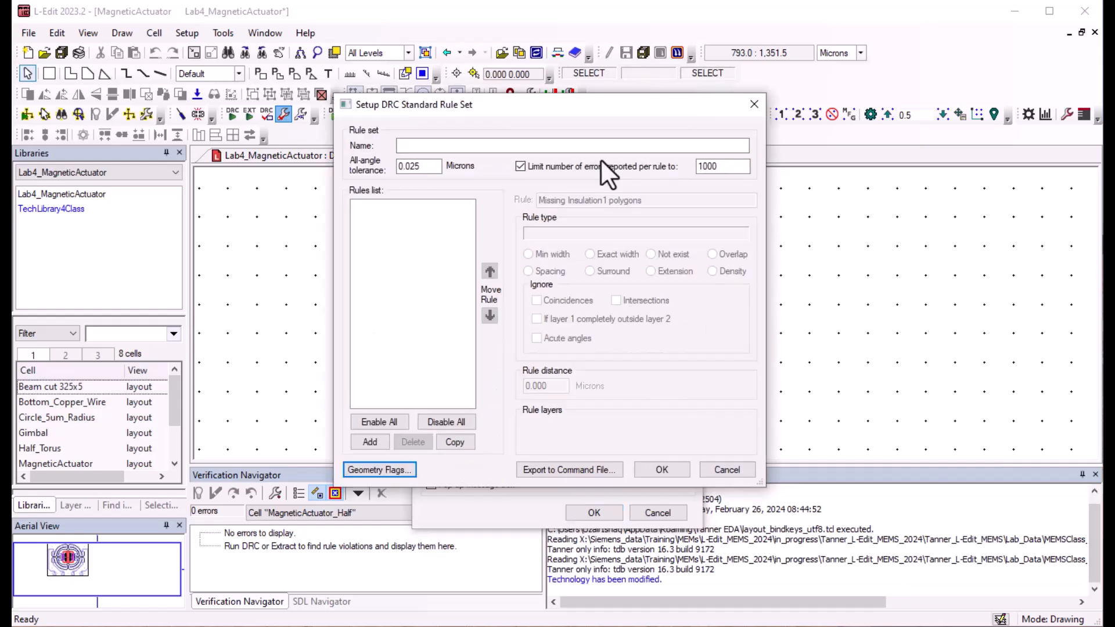
{"action": "left_click", "coordinate": [382, 444]}
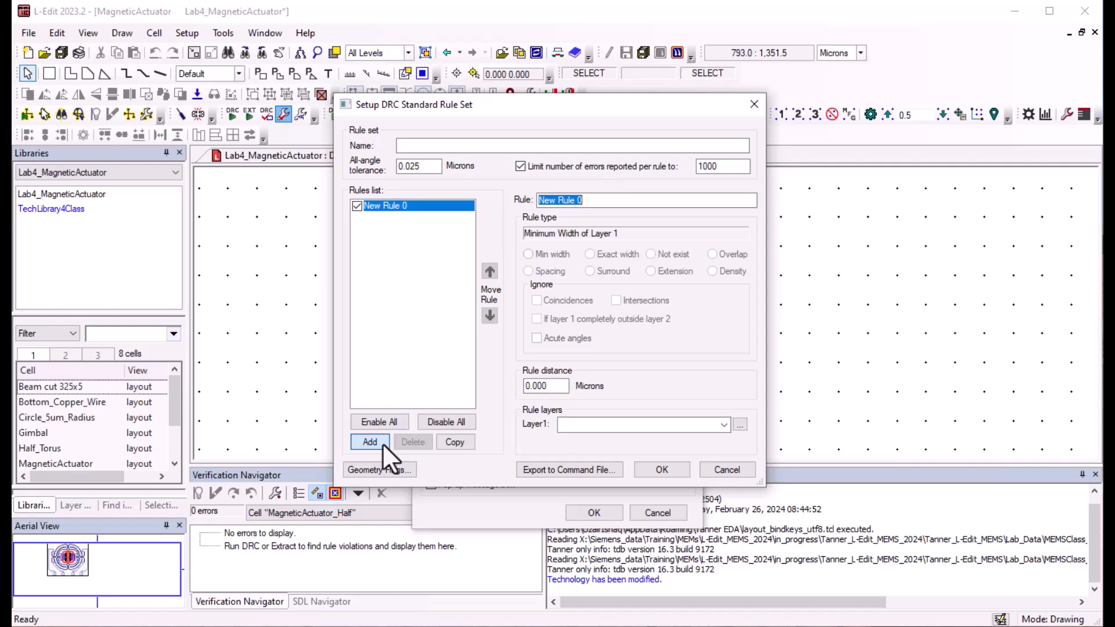
{"action": "type", "text": "Spacing"}
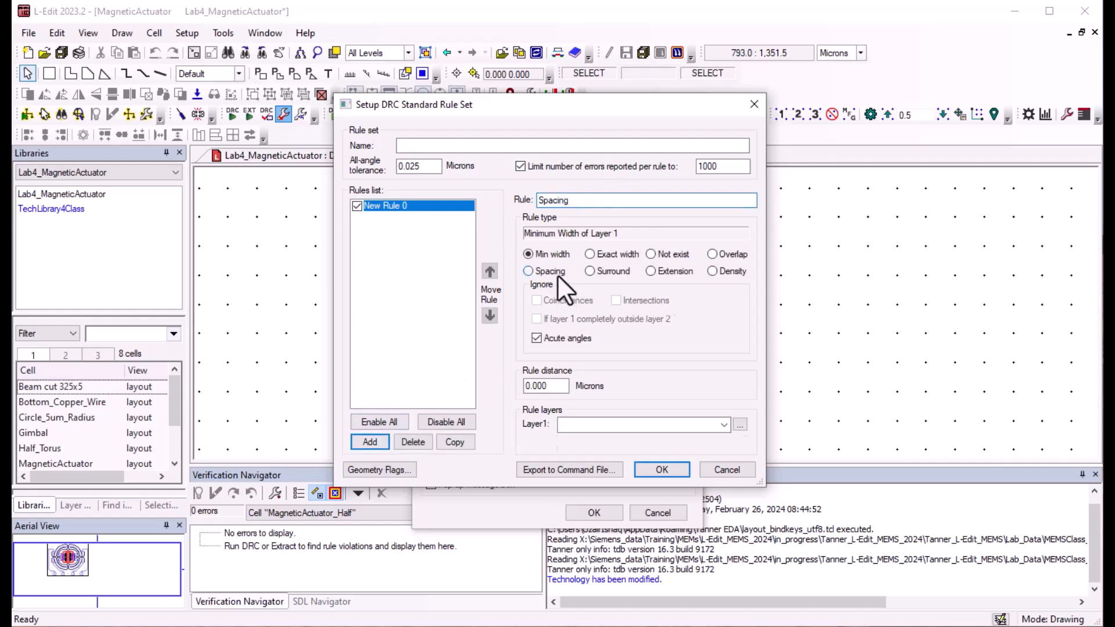
{"action": "left_click", "coordinate": [556, 273]}
{"action": "double_click", "coordinate": [546, 386]}
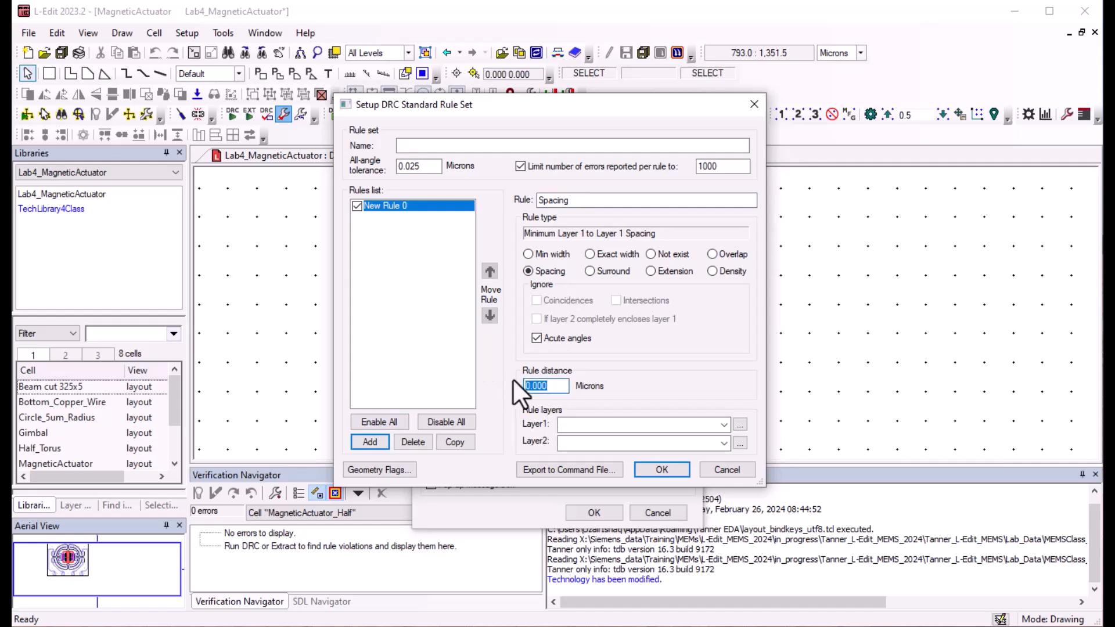
Step: Set the Spacing rule's Layer1 to Permalloy and Layer2 to Silicon structure, and save the rule set
{"action": "left_click", "coordinate": [737, 425]}
{"action": "left_click", "coordinate": [612, 288]}
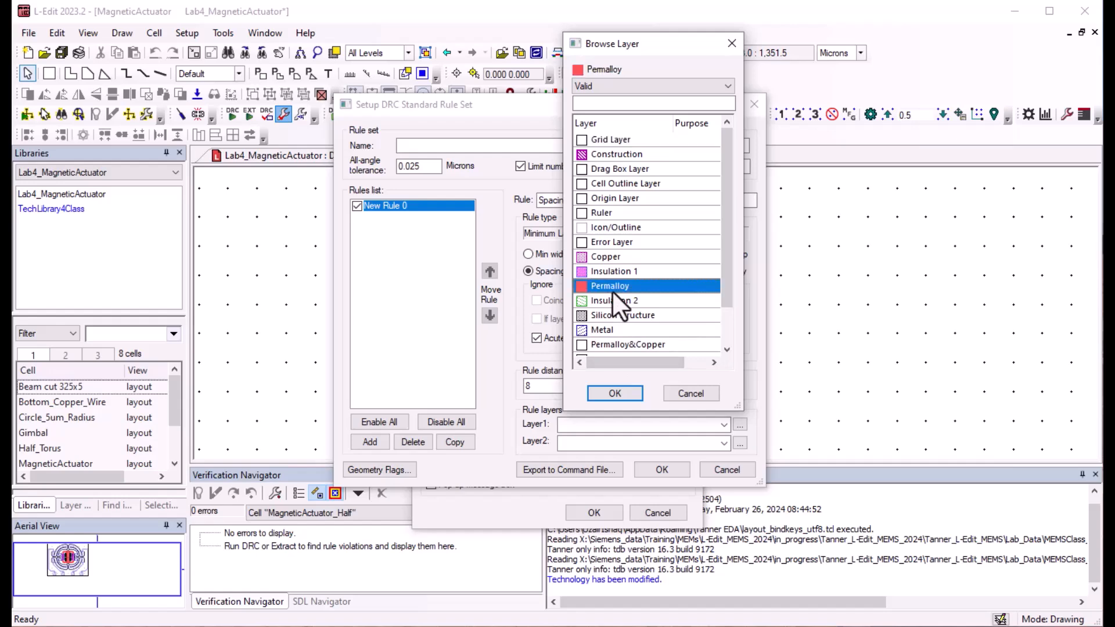
{"action": "left_click", "coordinate": [614, 393]}
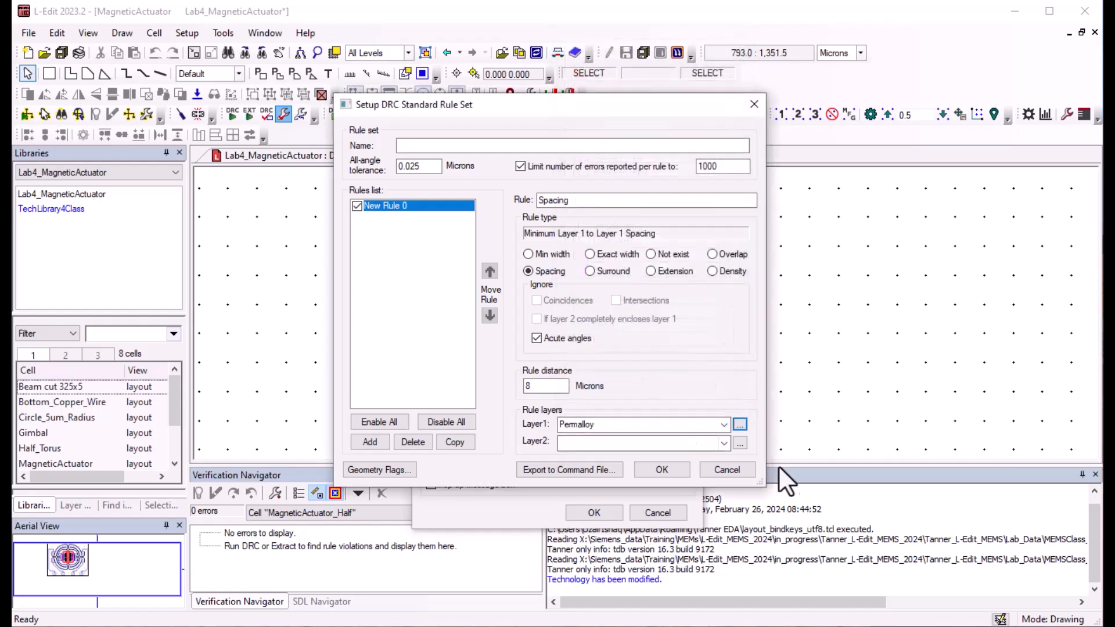
{"action": "left_click", "coordinate": [740, 444]}
{"action": "left_click", "coordinate": [671, 337]}
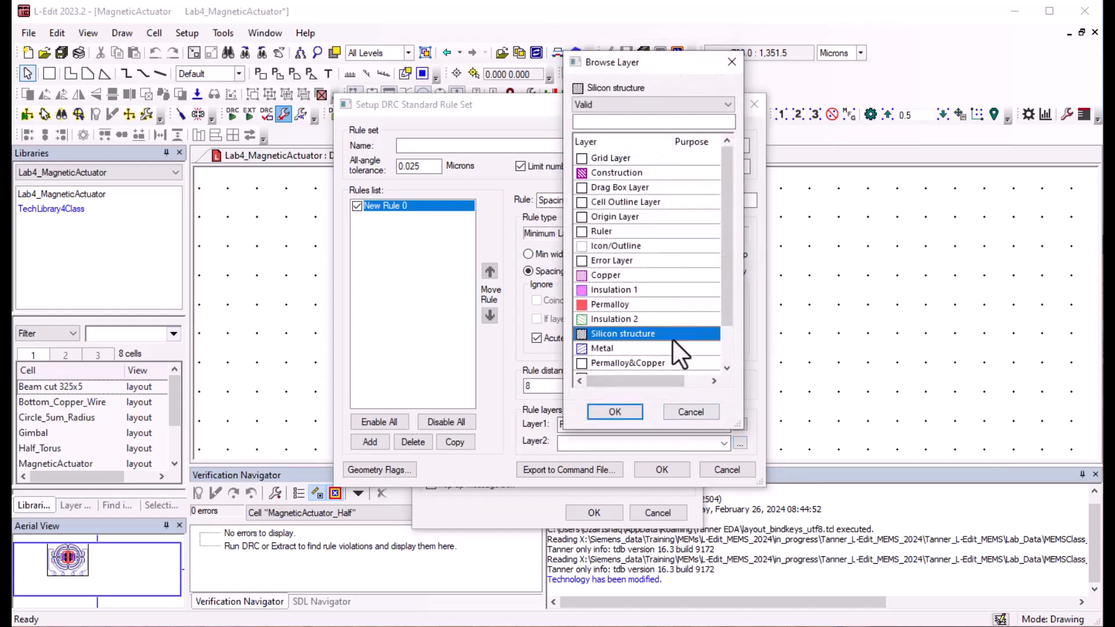
{"action": "left_click", "coordinate": [624, 416]}
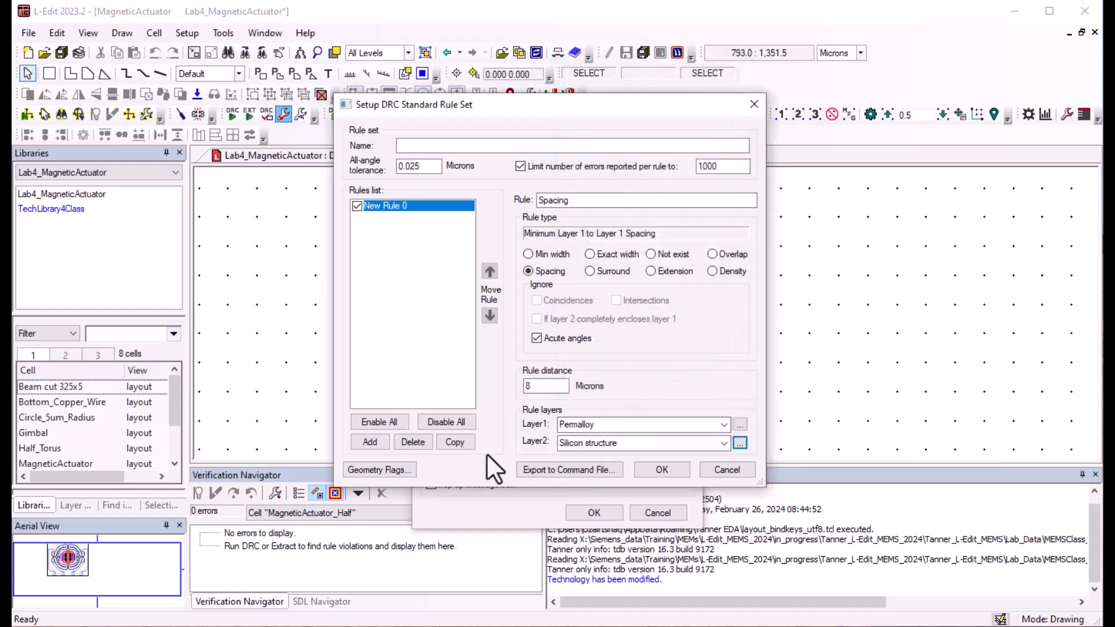
{"action": "left_click", "coordinate": [653, 468]}
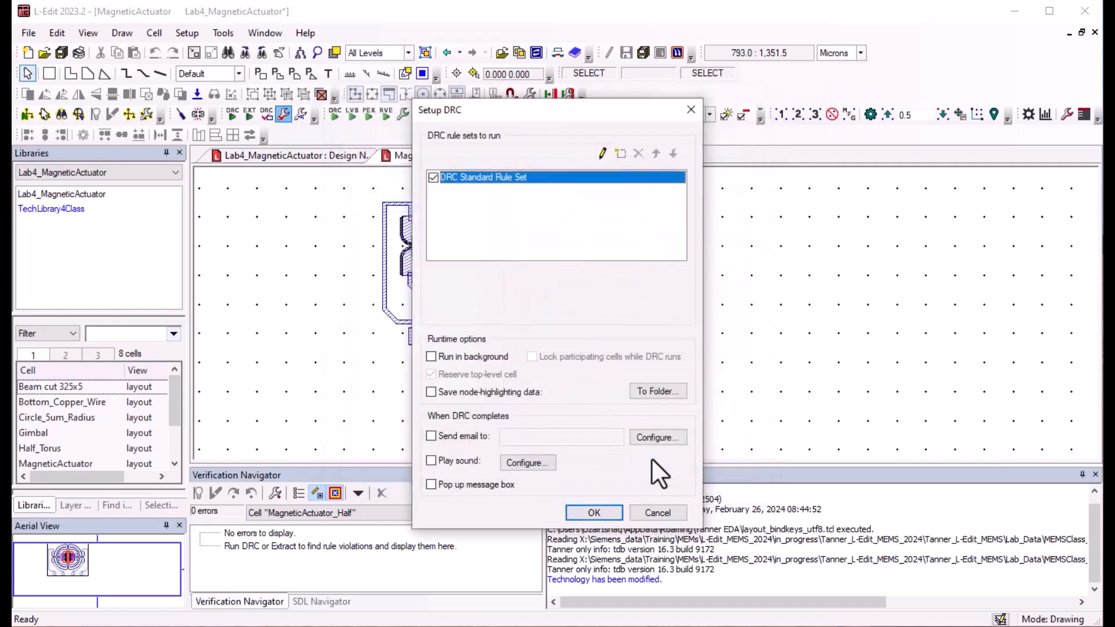
Step: Enable the geometry flag for polygons with more than 199 vertices in the DRC Standard Rule Set and accept the DRC setup
{"action": "left_click", "coordinate": [602, 152]}
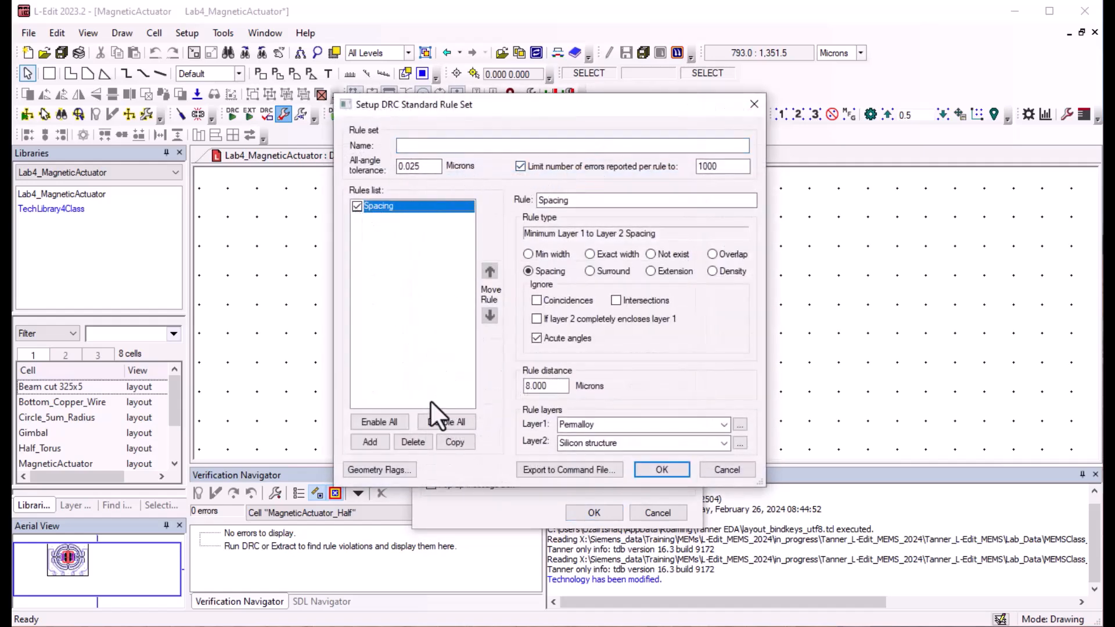
{"action": "left_click", "coordinate": [392, 468]}
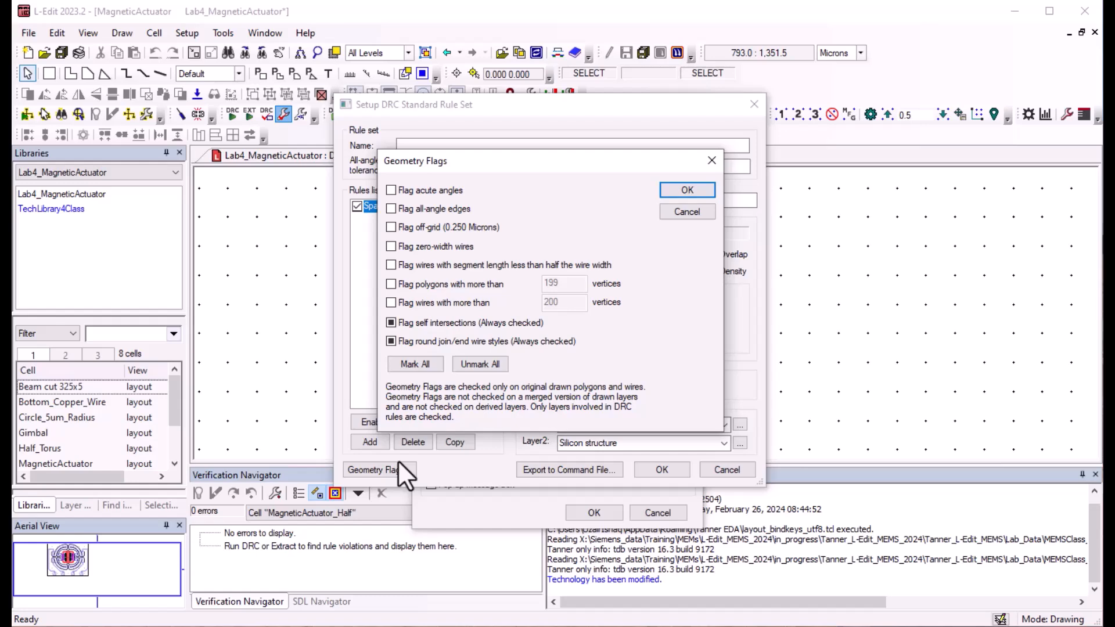
{"action": "left_click", "coordinate": [392, 285]}
{"action": "left_click", "coordinate": [683, 193]}
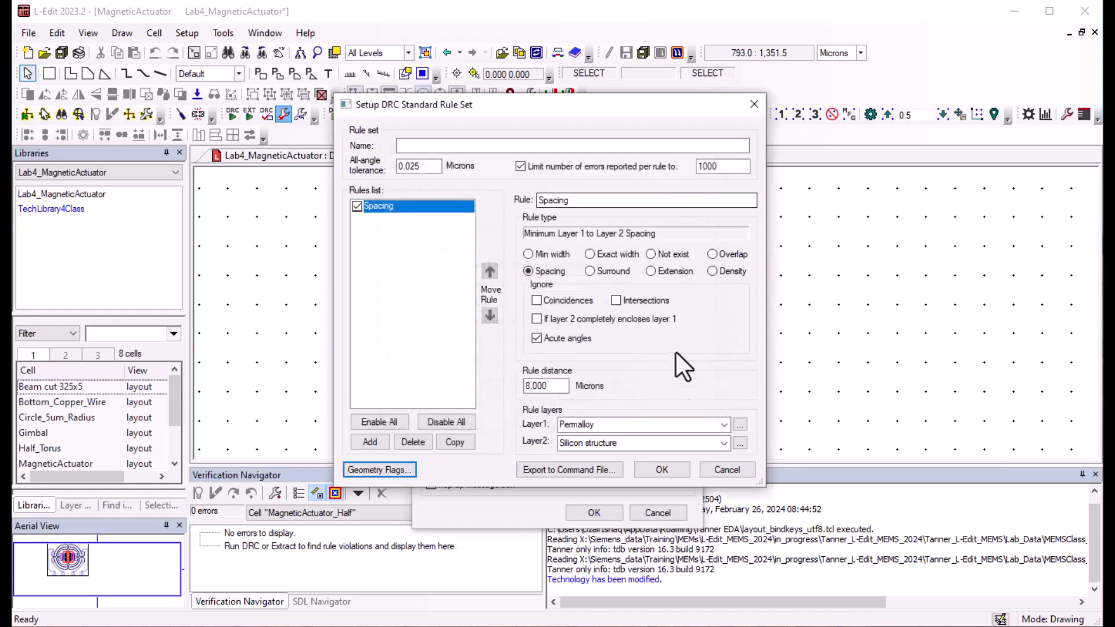
{"action": "left_click", "coordinate": [667, 471]}
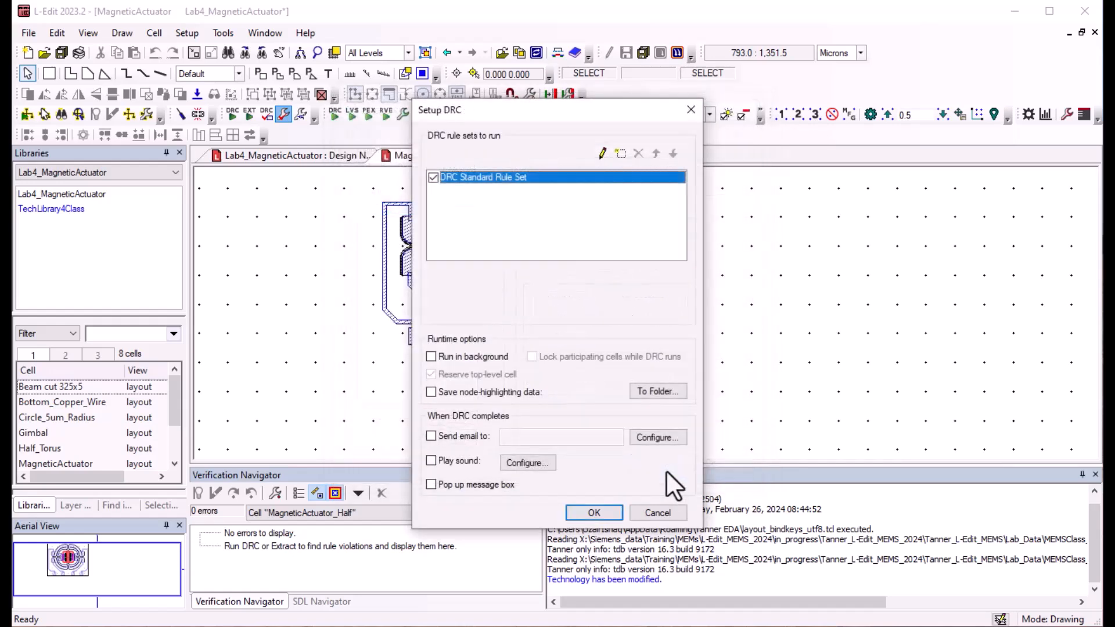
{"action": "left_click", "coordinate": [593, 511]}
Step: Run DRC on the whole MagneticActuator cell
{"action": "left_click", "coordinate": [267, 114]}
{"action": "key", "text": "Home"}
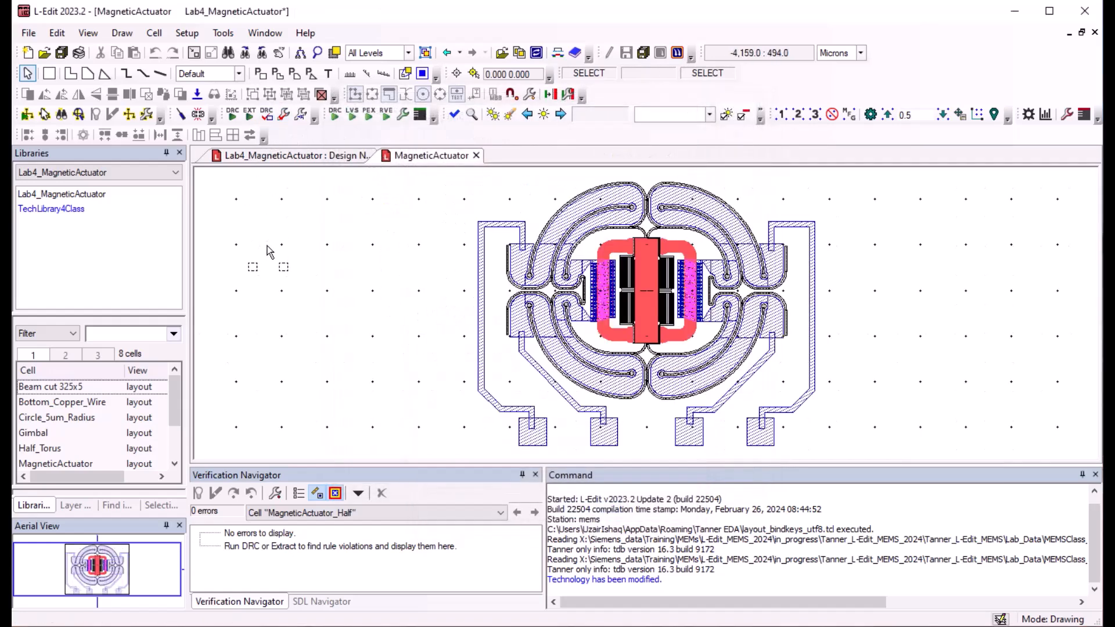
{"action": "left_click", "coordinate": [232, 114]}
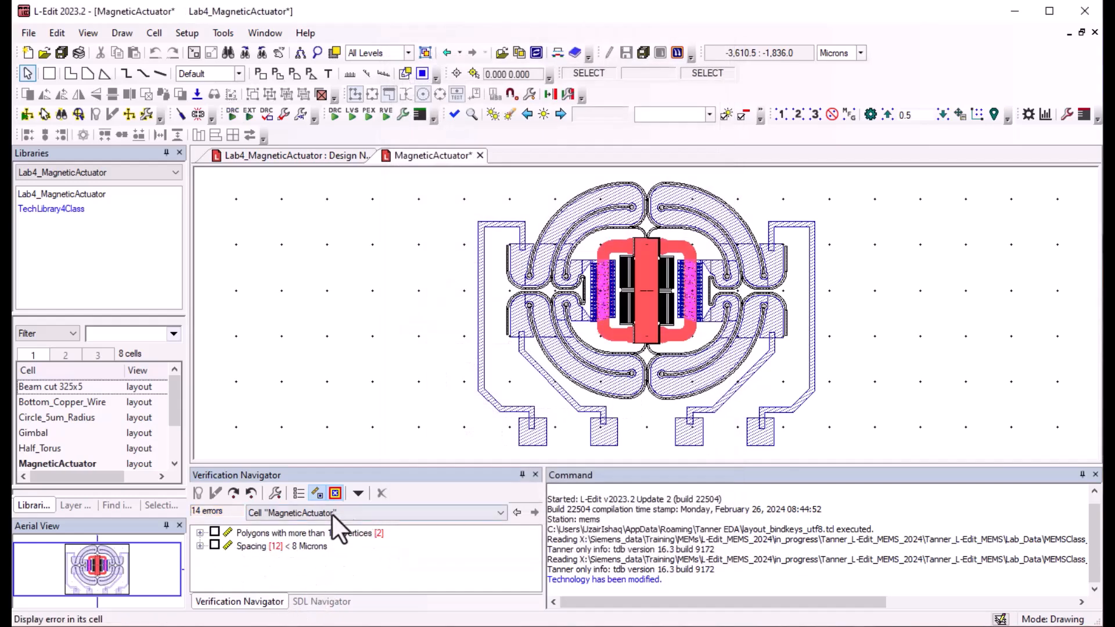
Step: Expand the Spacing violations and examine each error of cell MagneticActuator in the layout
{"action": "left_click", "coordinate": [203, 548]}
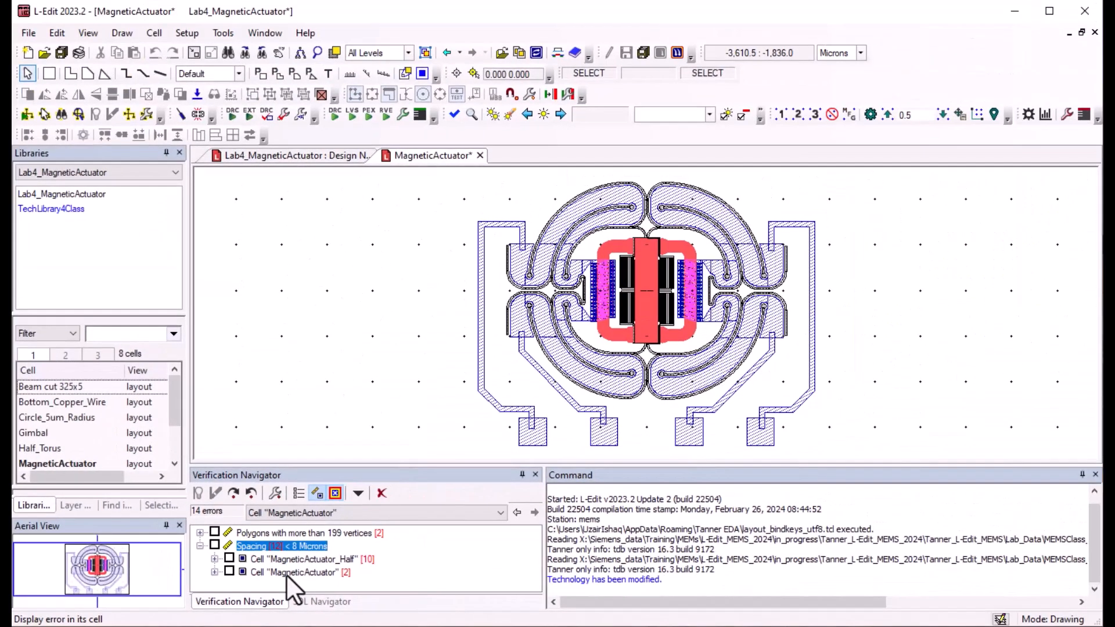
{"action": "left_click", "coordinate": [285, 573]}
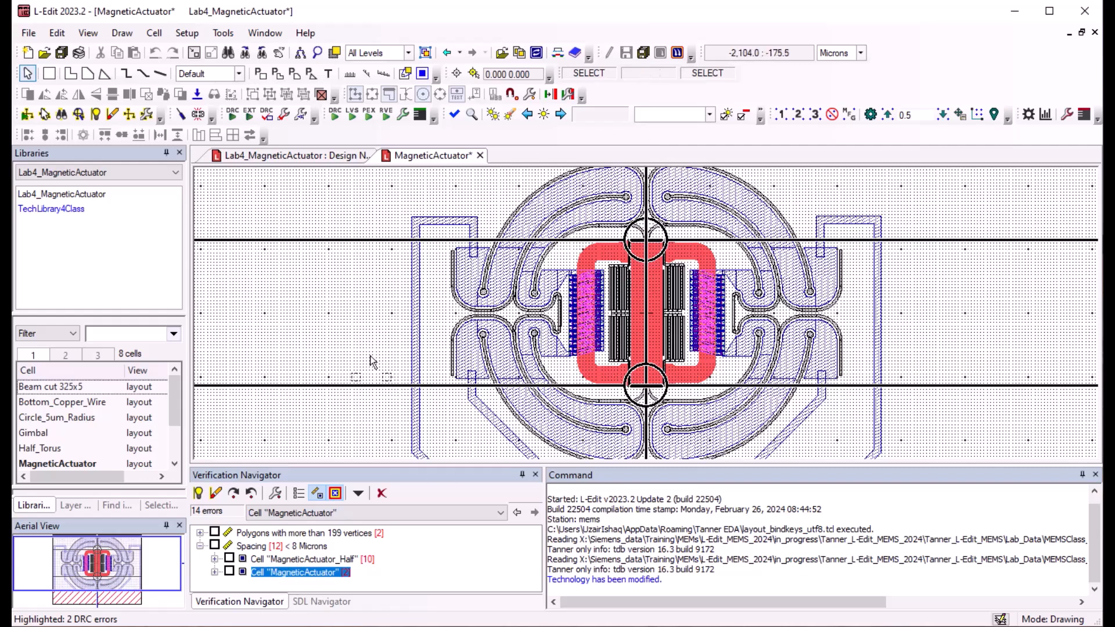
{"action": "left_click", "coordinate": [214, 572]}
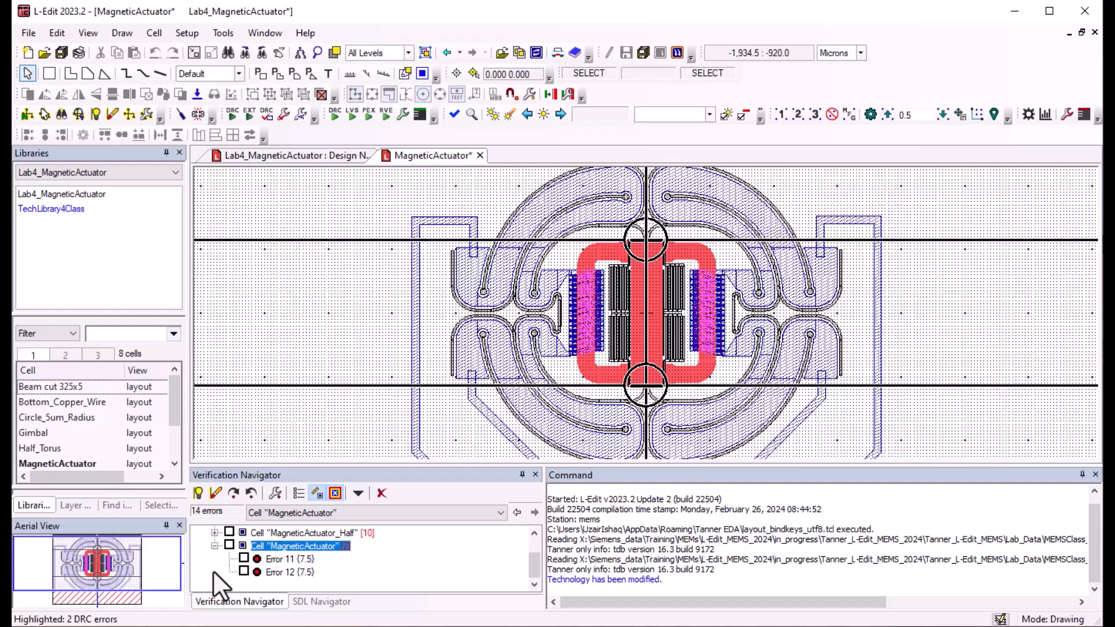
{"action": "left_click", "coordinate": [273, 559]}
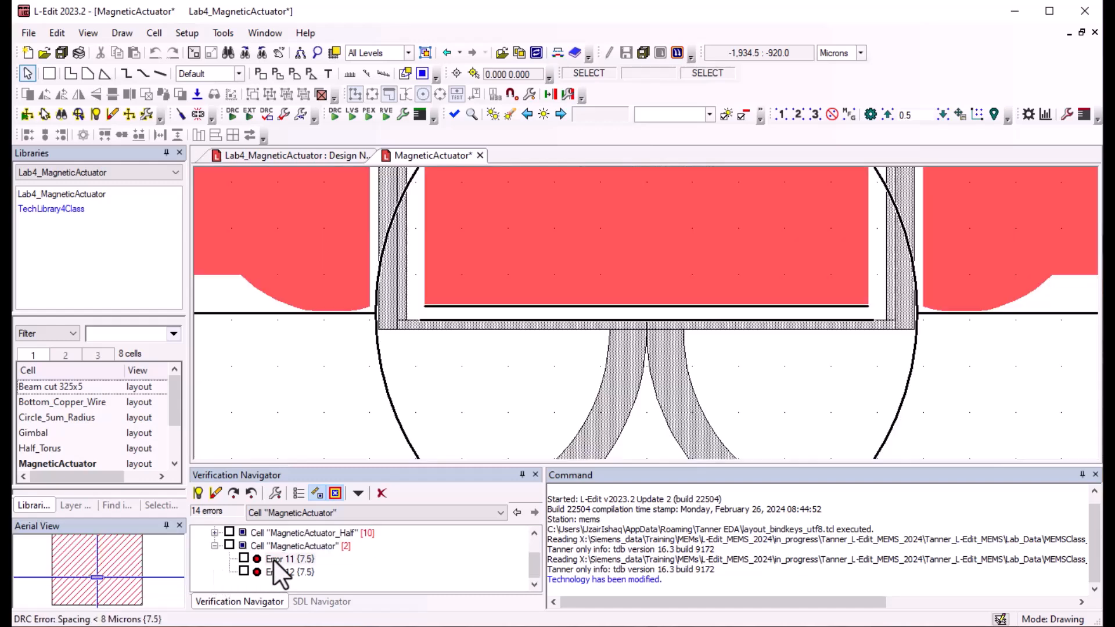
{"action": "left_click", "coordinate": [276, 570]}
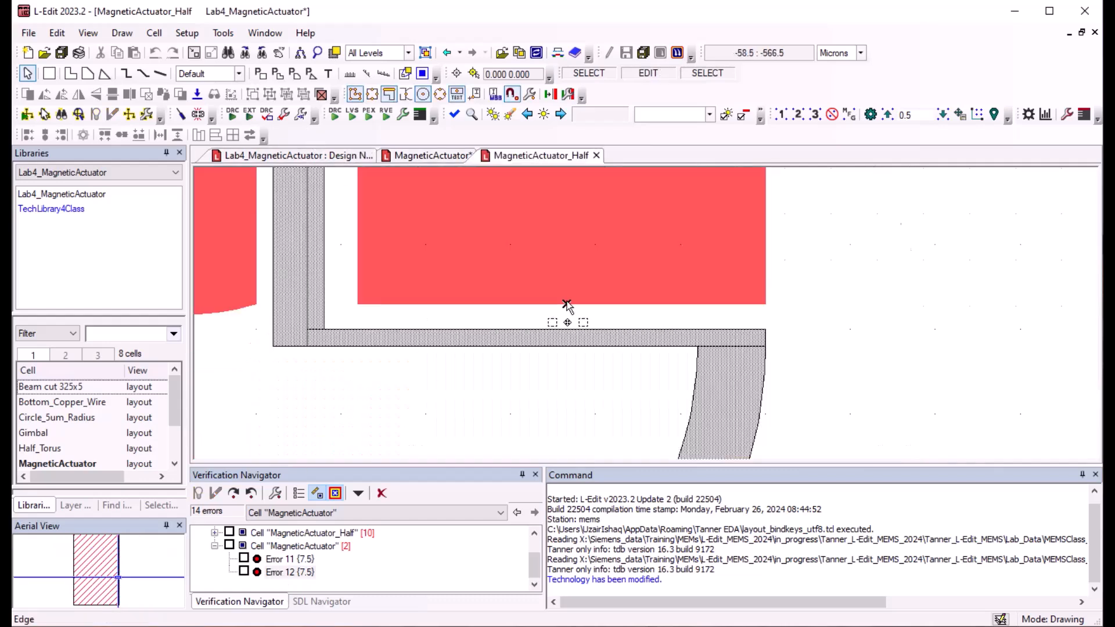
Step: Move the central permalloy bar's upper edge away from the silicon frame in cell MagneticActuator_Half, and return to the MagneticActuator layout
{"action": "middle_click_drag", "start_coordinate": [567, 304], "coordinate": [592, 274]}
{"action": "scroll", "coordinate": [579, 267], "scroll_direction": "down", "scroll_amount": 5}
{"action": "scroll", "coordinate": [576, 259], "scroll_direction": "up", "scroll_amount": 3}
{"action": "scroll", "coordinate": [574, 257], "scroll_direction": "up", "scroll_amount": 3, "text": "ctrl"}
{"action": "scroll", "coordinate": [592, 288], "scroll_direction": "down", "scroll_amount": 1, "text": "ctrl"}
{"action": "scroll", "coordinate": [592, 288], "scroll_direction": "down", "scroll_amount": 1, "text": "ctrl"}
{"action": "scroll", "coordinate": [591, 288], "scroll_direction": "down", "scroll_amount": 8}
{"action": "scroll", "coordinate": [586, 284], "scroll_direction": "up", "scroll_amount": 1}
{"action": "left_click", "coordinate": [430, 156]}
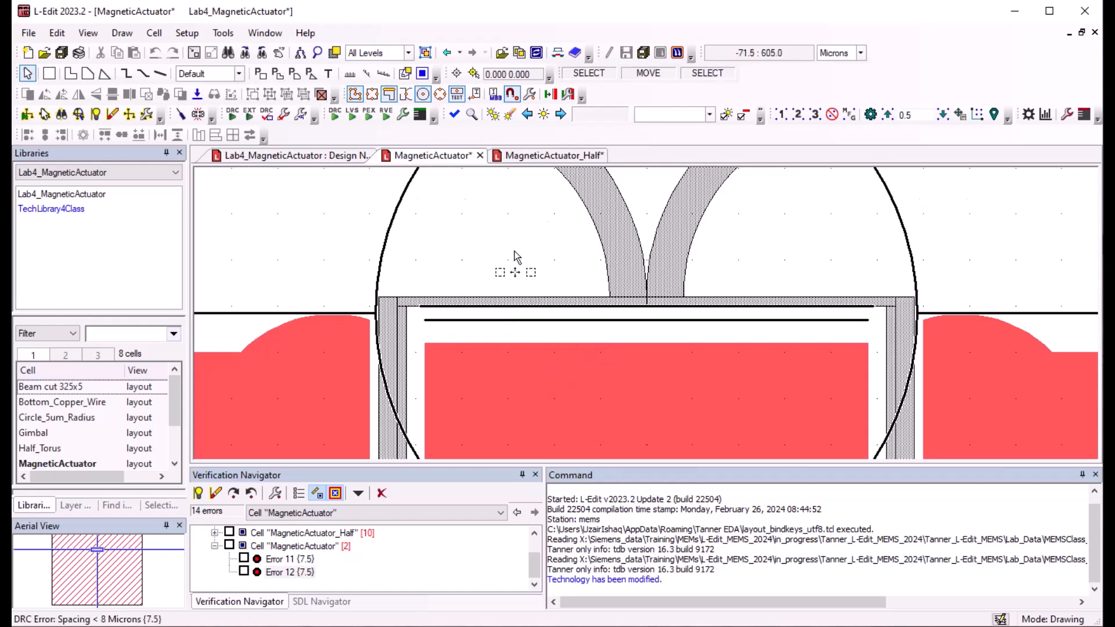
Step: Rerun DRC on the full MagneticActuator cell and check which cells still have Spacing errors
{"action": "key", "text": "Home"}
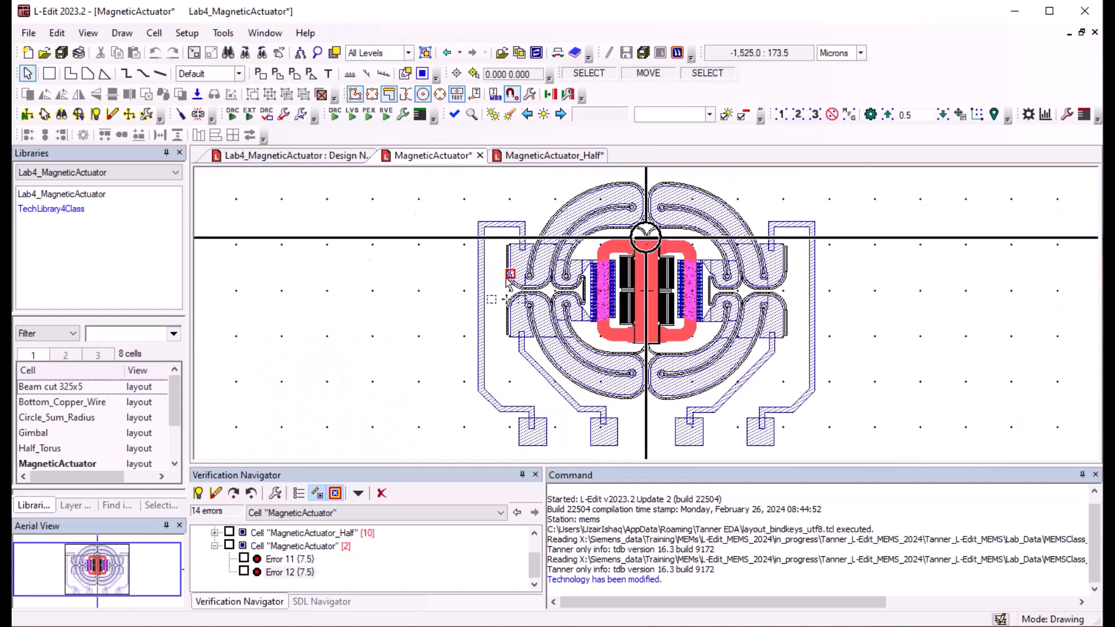
{"action": "left_click", "coordinate": [231, 115]}
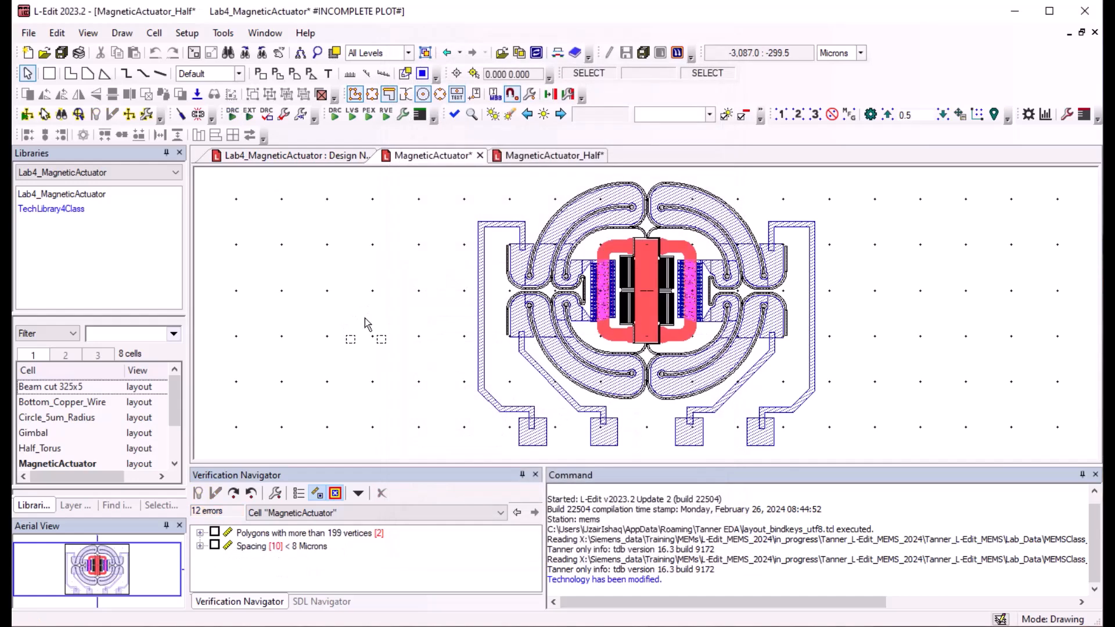
{"action": "left_click", "coordinate": [200, 546]}
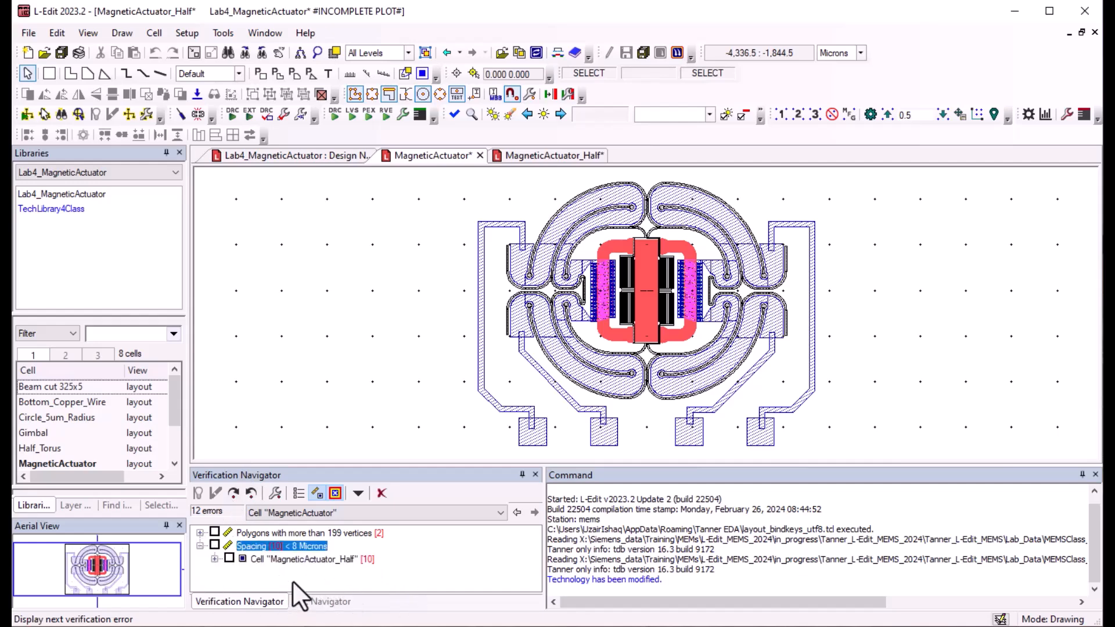
{"action": "left_click", "coordinate": [200, 546]}
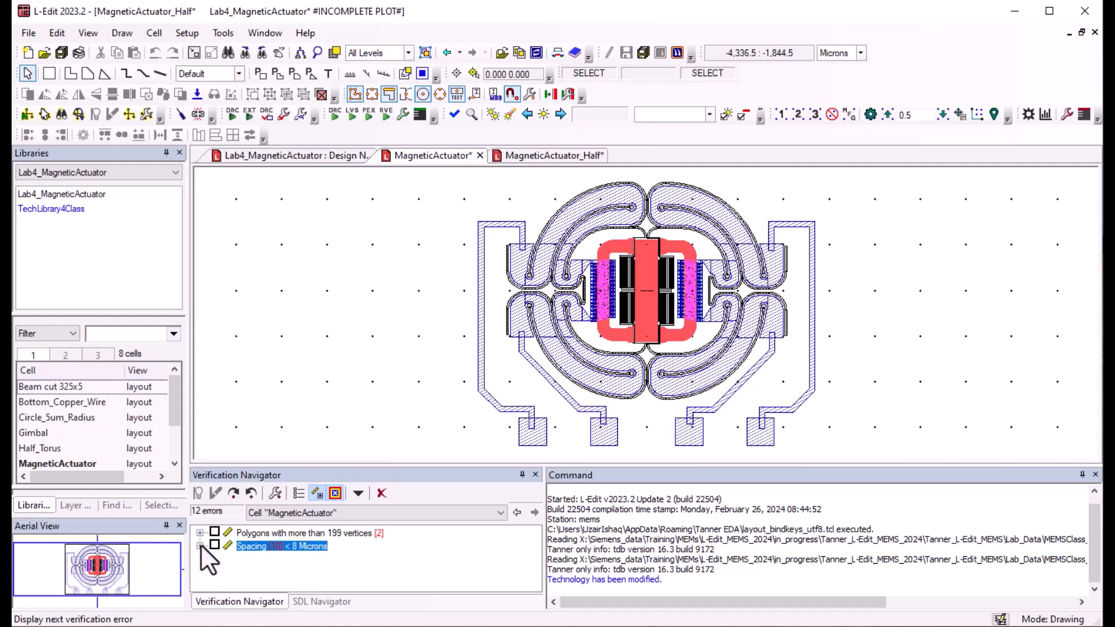
Step: Run DRC only on a rectangular region around the two lower-left contact pads of the actuator
{"action": "left_click", "coordinate": [267, 111]}
{"action": "left_click_drag", "start_coordinate": [466, 449], "coordinate": [635, 349]}
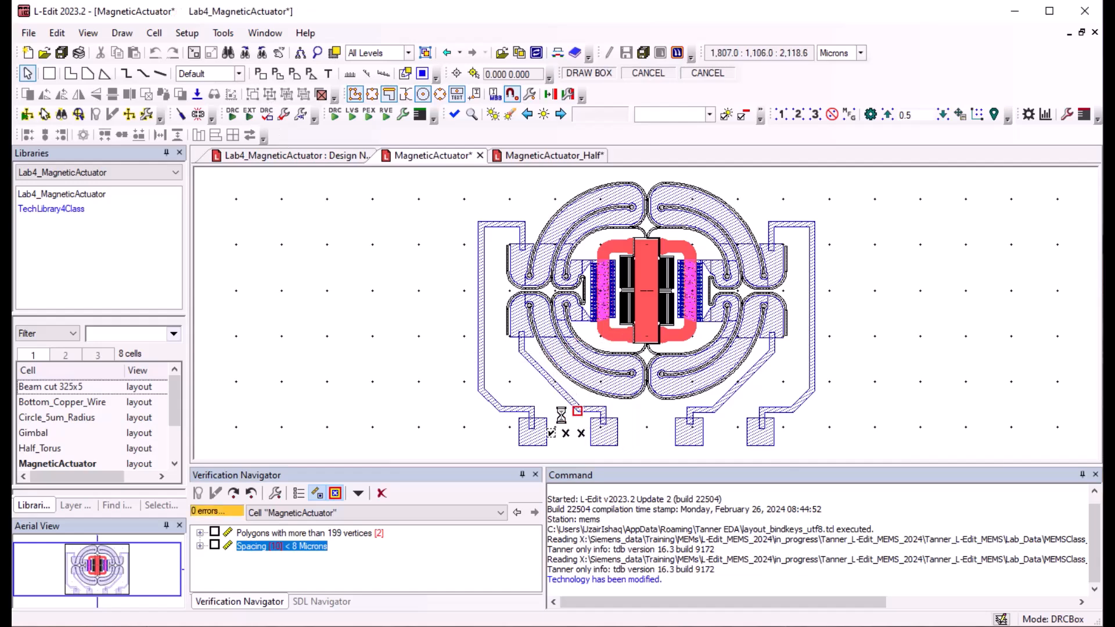